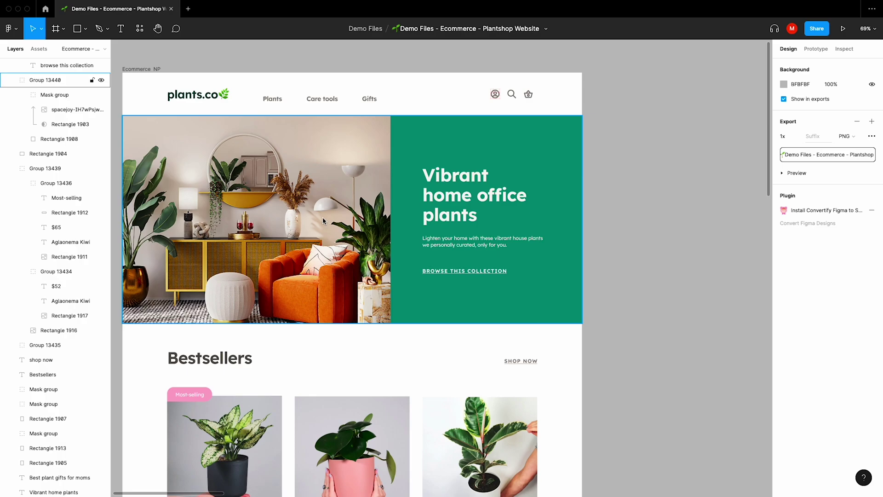
# - Launch the Stark plugin from the Plugins menu and switch to its Alt-Text tool
pyautogui.click(238, 6)
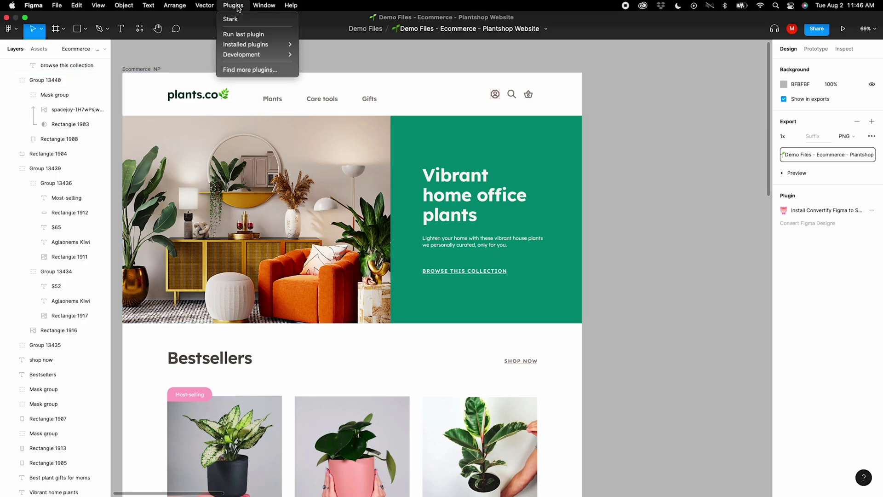
pyautogui.click(243, 7)
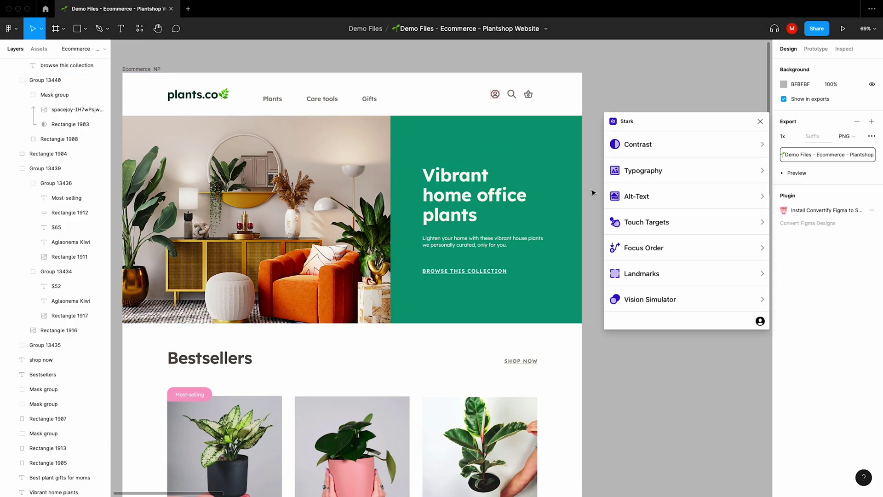
pyautogui.click(689, 199)
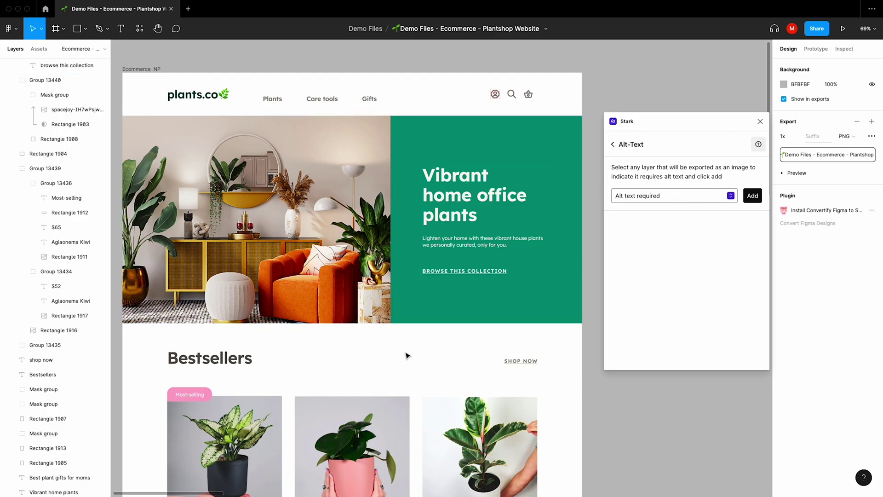
# - Add Rectangle 1916, the pink-pot plant in Bestsellers, to Stark's alt-text list
pyautogui.scroll(-5, 406, 356)
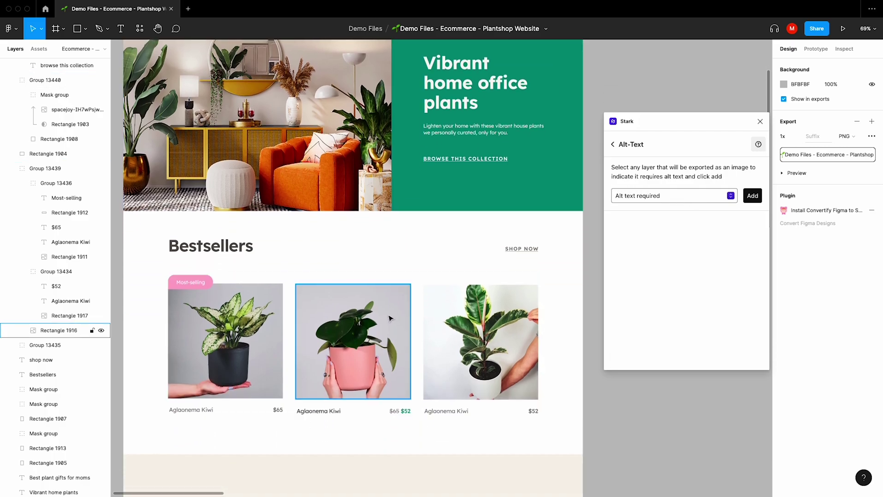
pyautogui.click(390, 319)
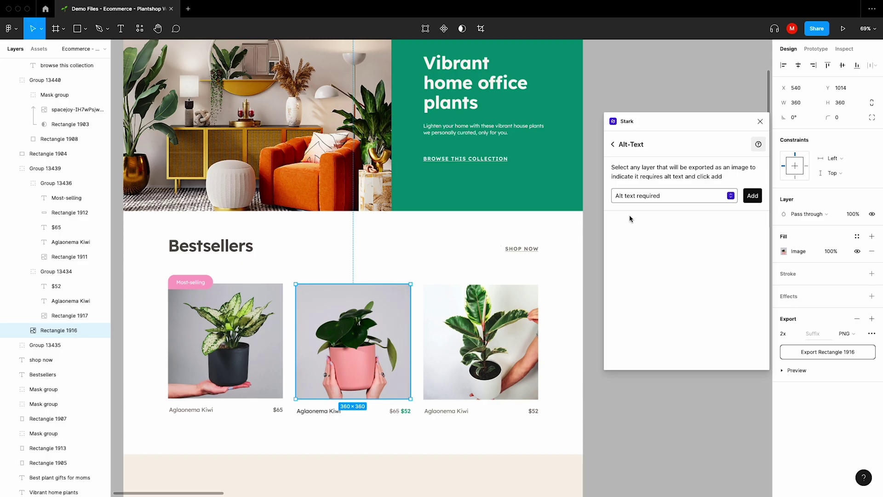
pyautogui.click(752, 196)
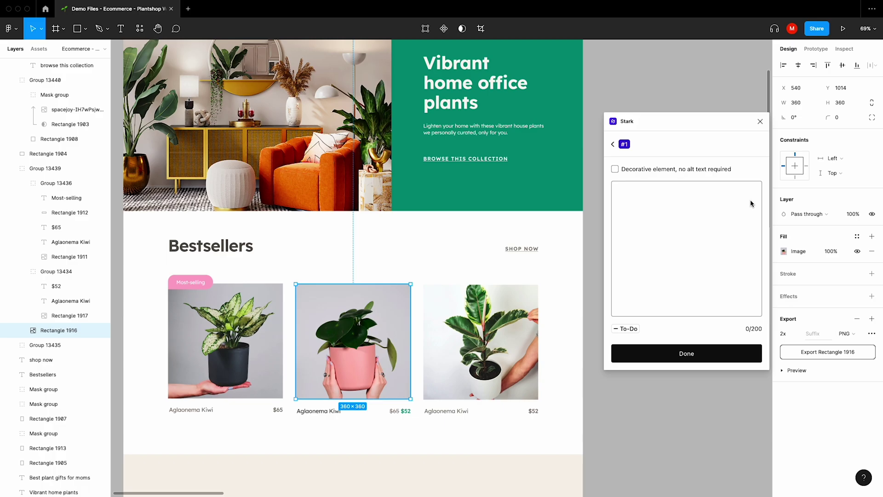
pyautogui.click(615, 170)
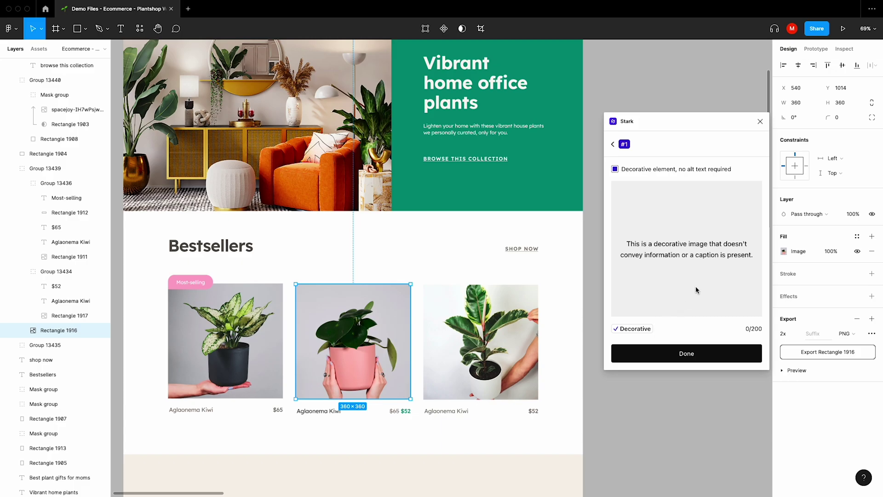
pyautogui.click(614, 169)
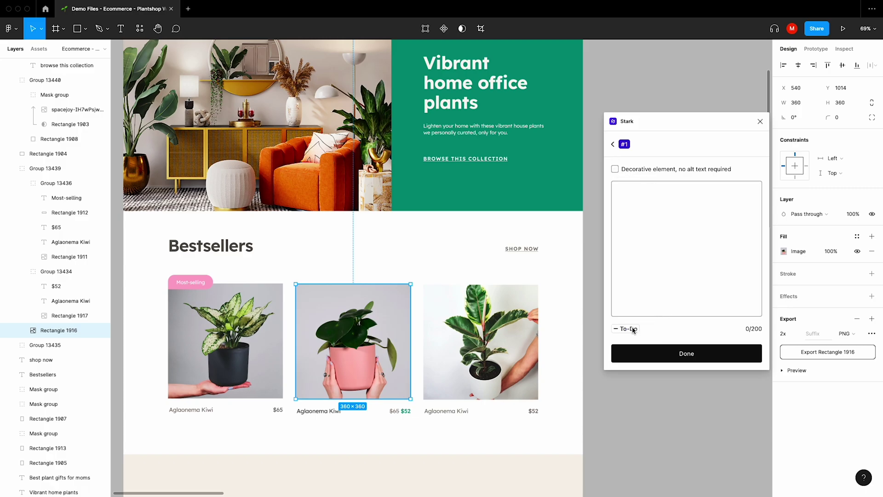
pyautogui.click(645, 210)
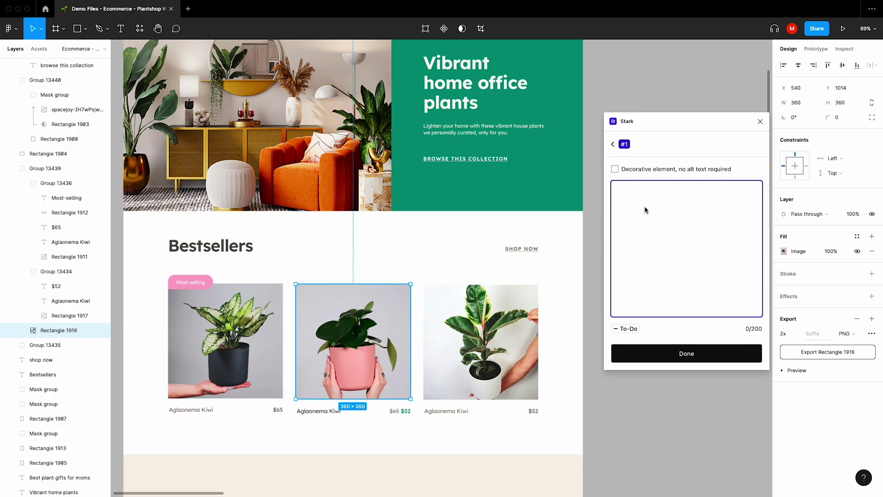
pyautogui.write('A picture of')
pyautogui.tripleClick(647, 192)
pyautogui.write('An image of')
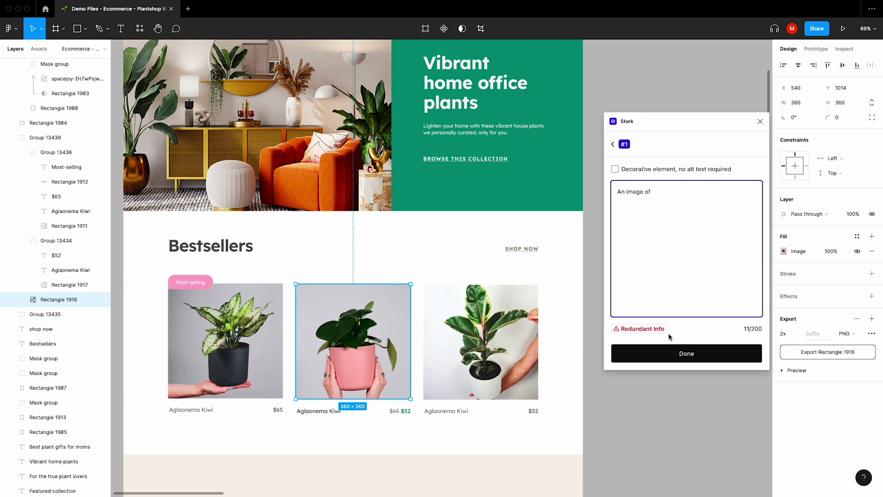
pyautogui.tripleClick(652, 199)
pyautogui.write('🪴')
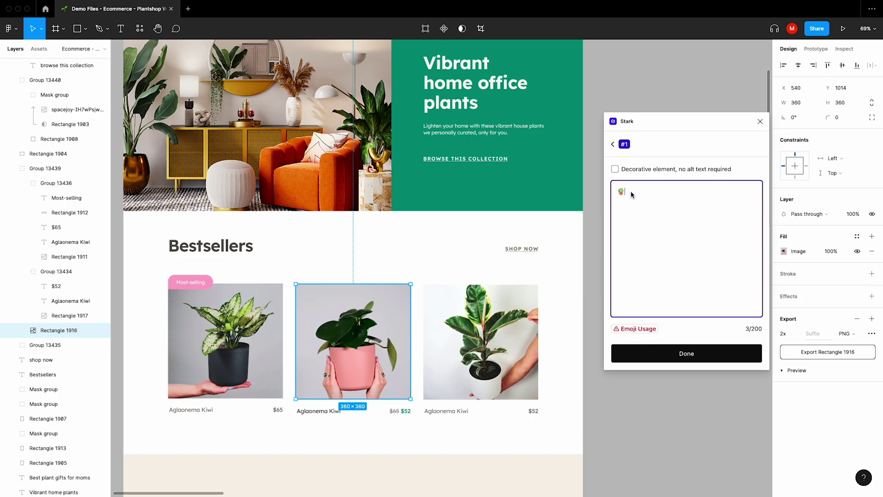
pyautogui.write('🪴🪴🪴🪴🪴🪴🪴🪴')
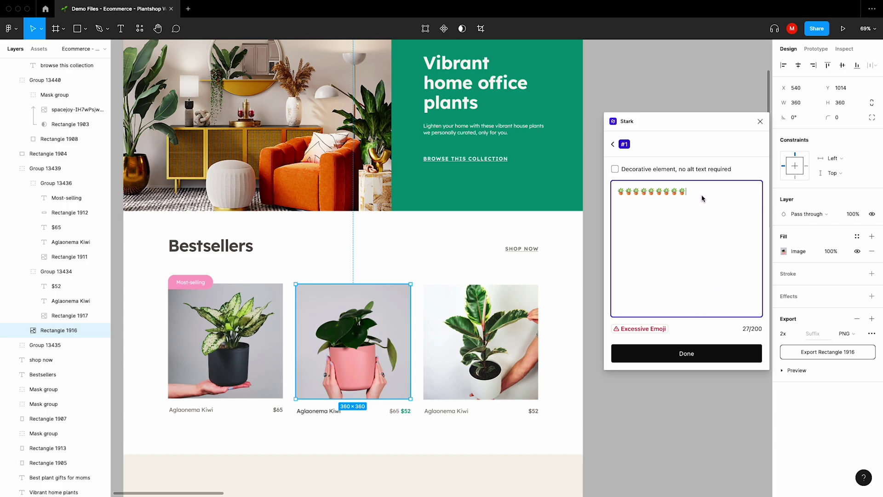
pyautogui.hotkey('ctrl', 'a')
pyautogui.press('BackSpace')
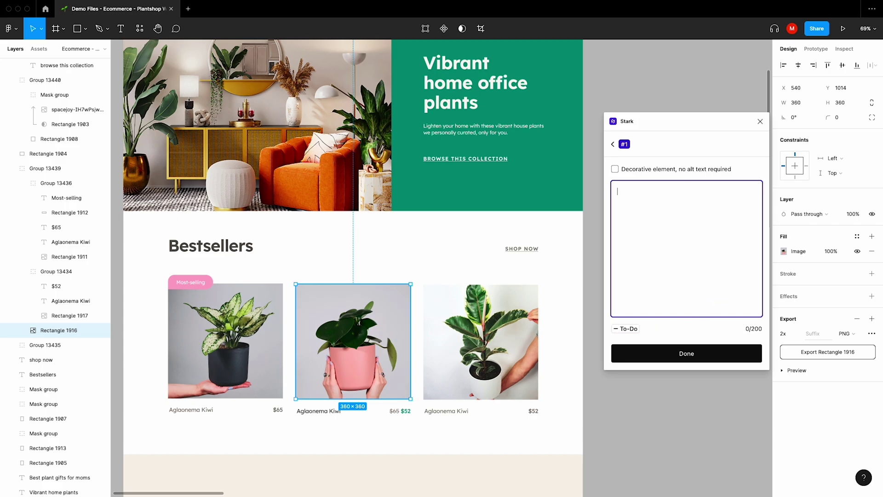
pyautogui.write('Two hands, with blue nail polish and adorned with many rings, appear from the bottom of the frame, extending to the bottom 1/3 of the image. They are holding up a round, pink, and short pot. Inside the pot is a healthy, green, and beautiful rubber plant. The background is grey and the top 1/3 of the image is empty.')
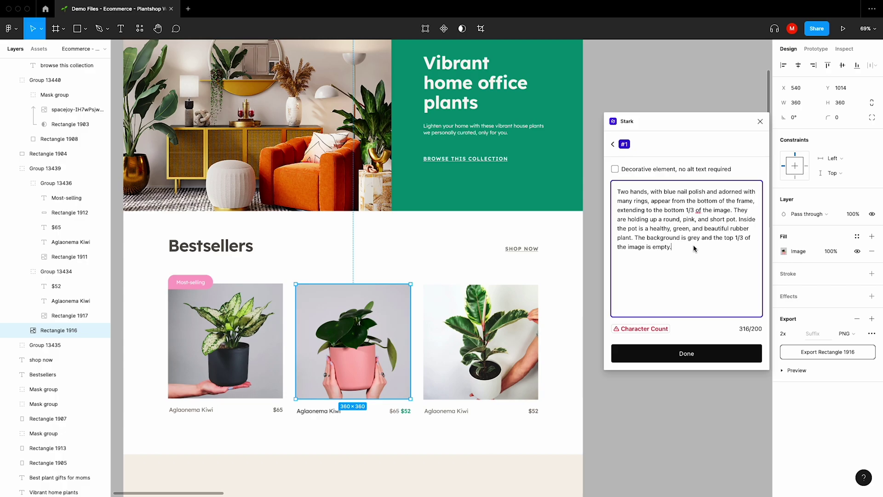
pyautogui.press('super+a')
pyautogui.press('BackSpace')
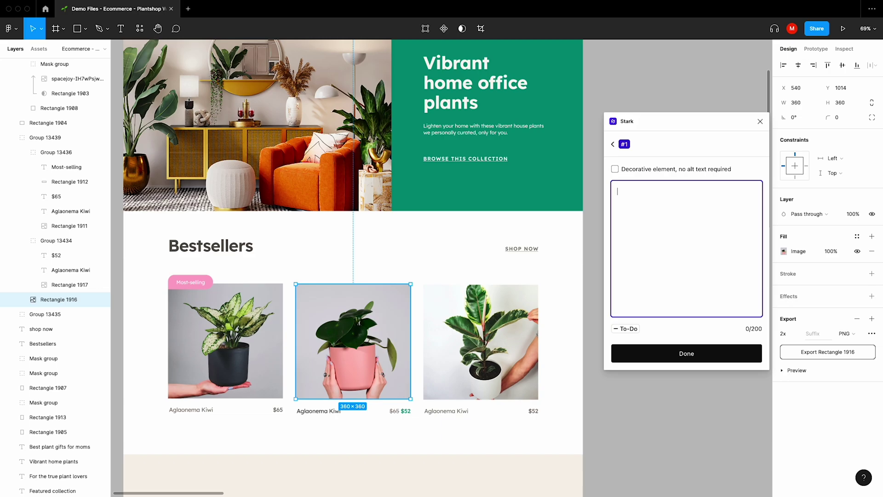
# - Save 'A healthy rubber plant with dark green leaves in a pink pot.' as alt text, confirming it shows Written
pyautogui.write('A healthy rubber plant with dark green leaves')
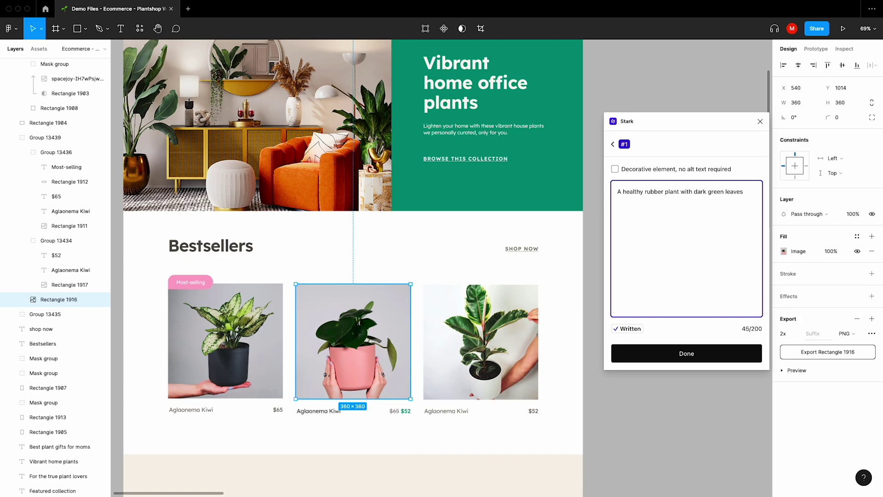
pyautogui.write(' in a pink pot.')
pyautogui.click(692, 352)
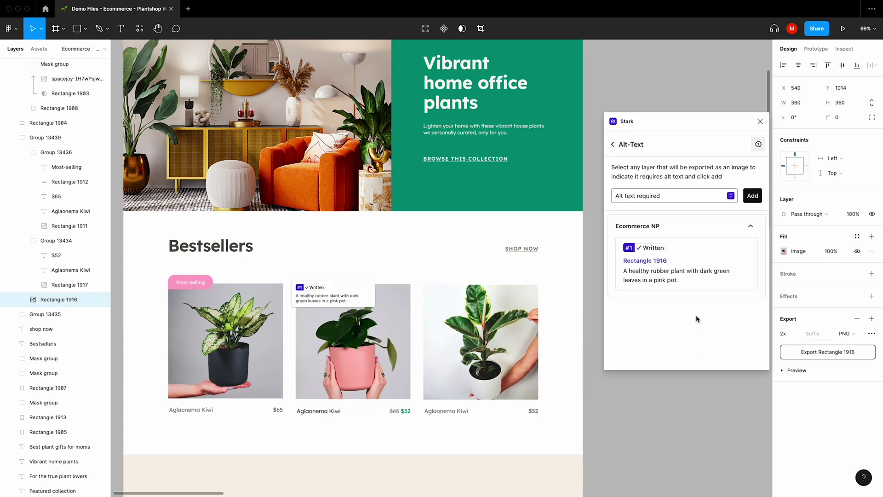
pyautogui.click(665, 250)
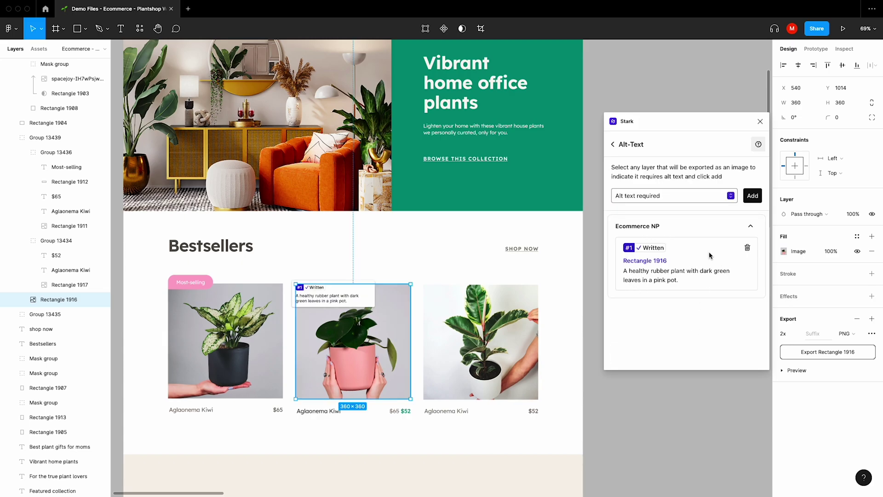
pyautogui.click(750, 226)
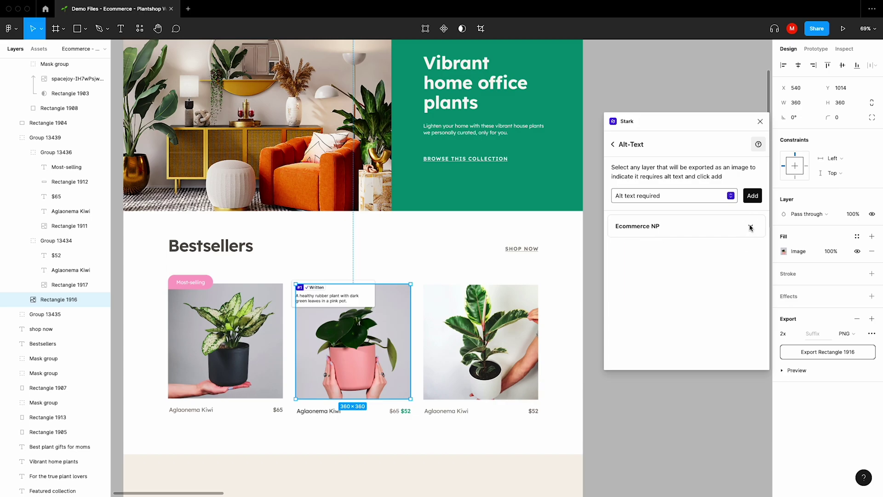
pyautogui.click(750, 226)
pyautogui.click(321, 251)
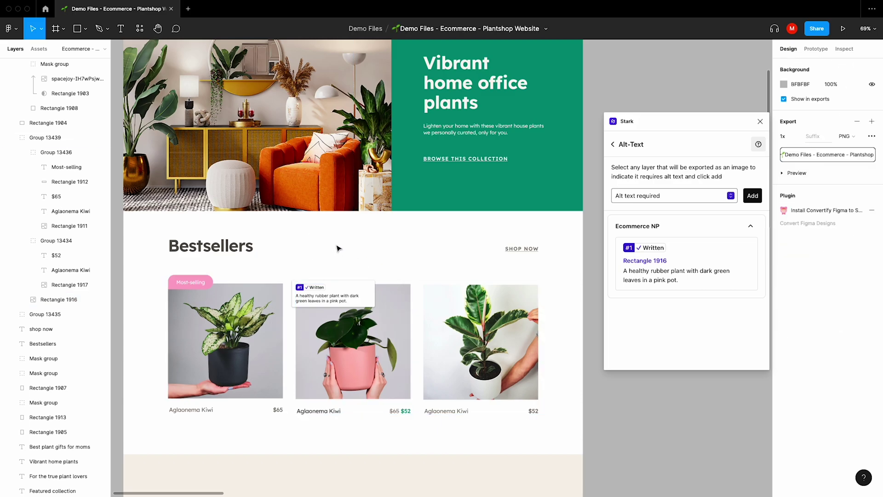
# - Expand the Stark Alt-Texts layer group and select its Rectangle 1916 annotation layer
pyautogui.scroll(10, 73, 152)
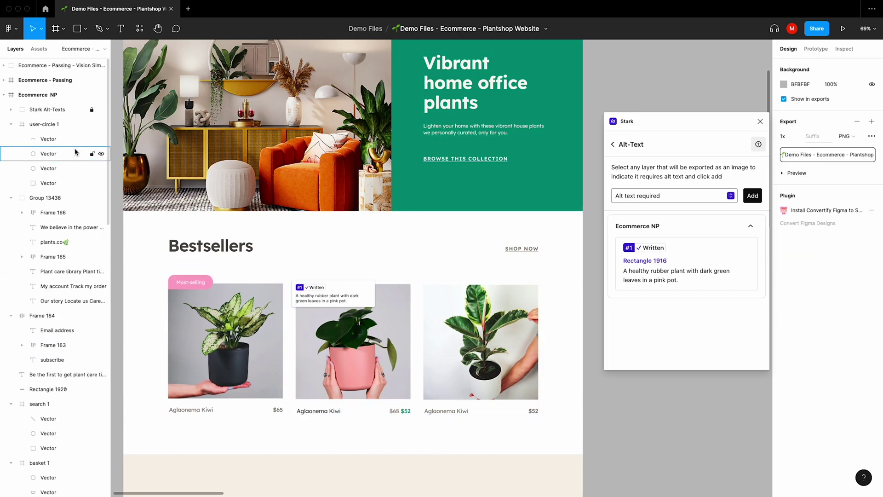
pyautogui.click(26, 108)
pyautogui.click(11, 110)
pyautogui.click(54, 125)
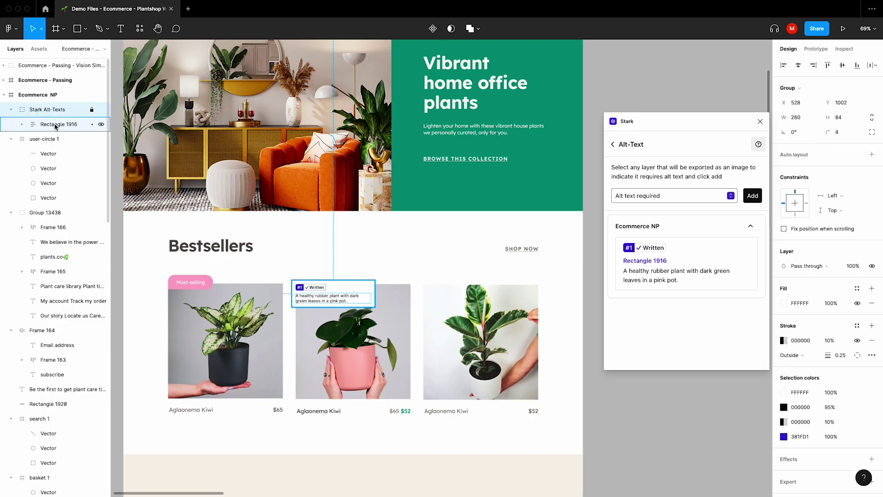